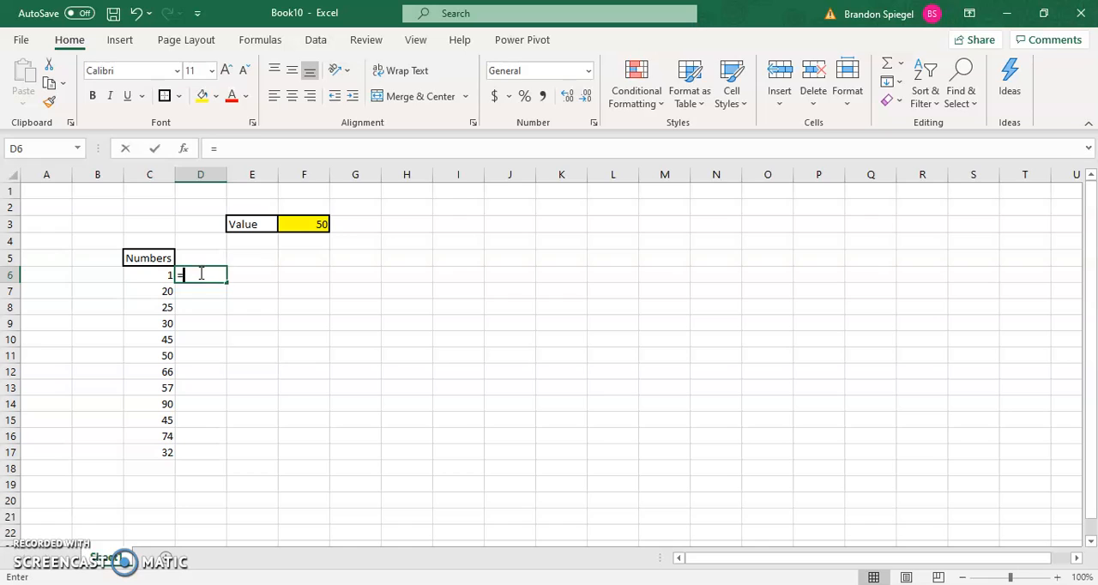
Start an IF formula in D6 with a greater-than test on C6
text(if()
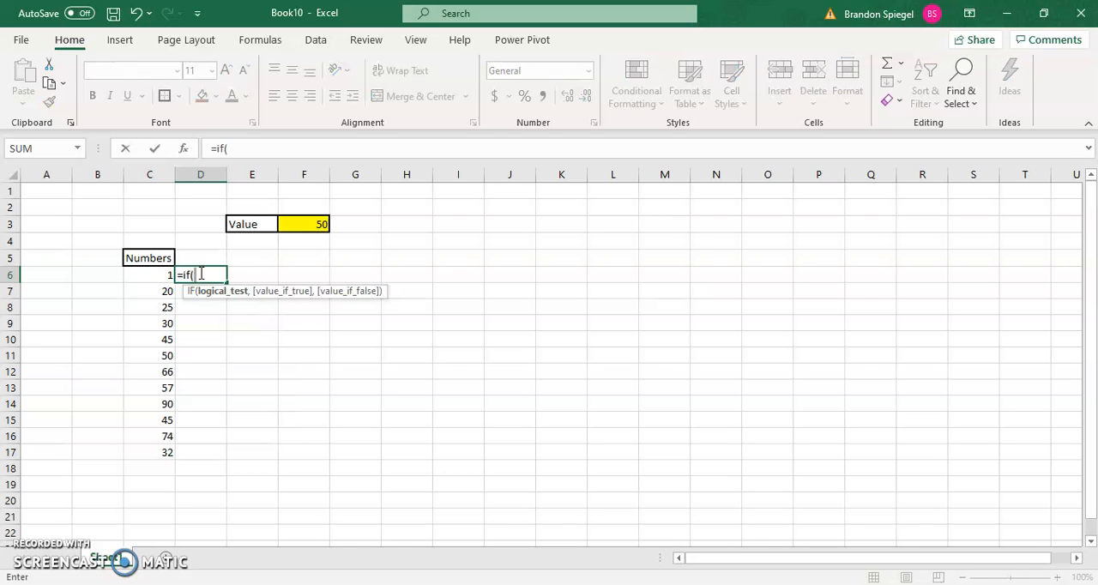
key(Left)
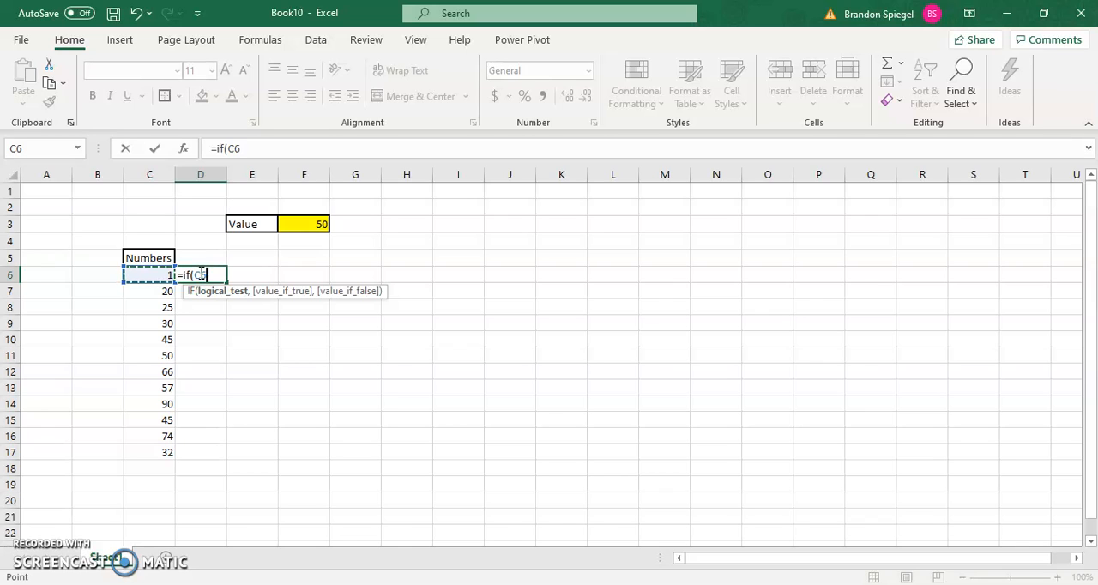
text(>50,)
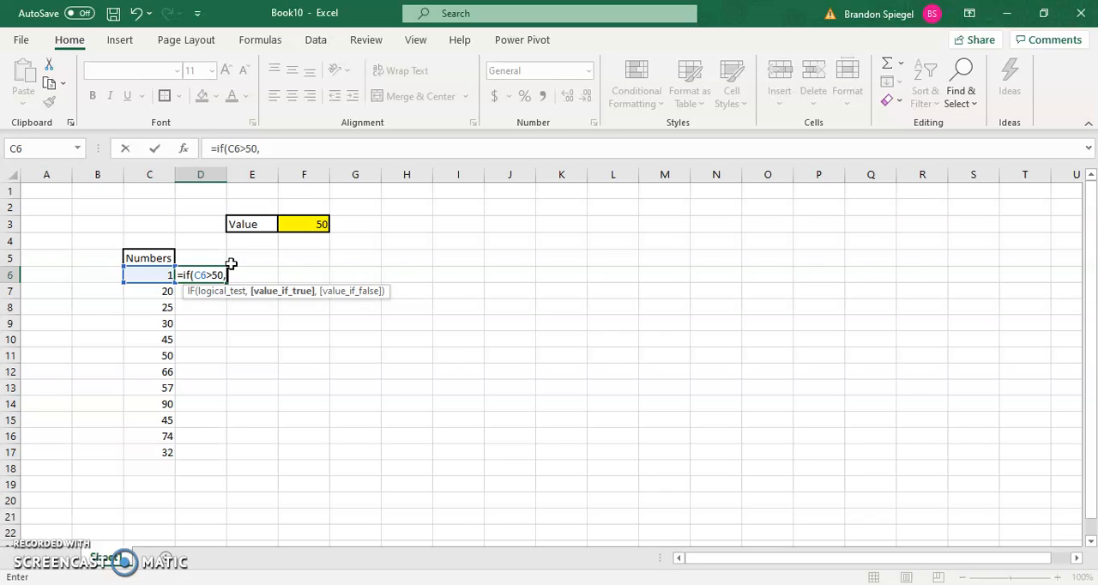
text("this)
key(BackSpace)
key(BackSpace)
key(BackSpace)
key(BackSpace)
key(BackSpace)
key(BackSpace)
key(BackSpace)
key(BackSpace)
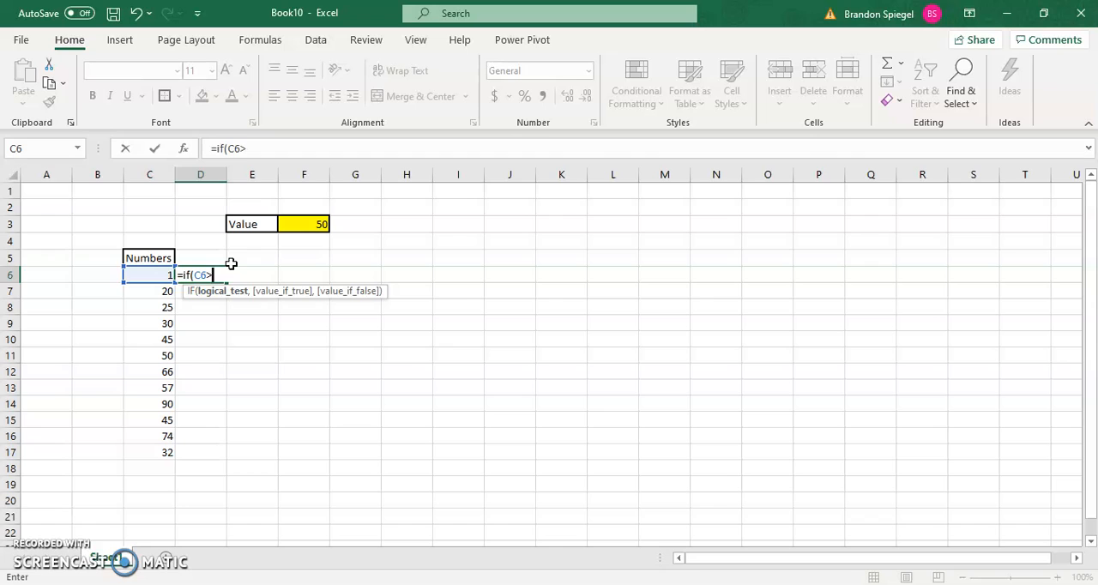
Complete the logical test by comparing C6 against the threshold in F3, written as the absolute reference $F$3
click(306, 226)
click(306, 225)
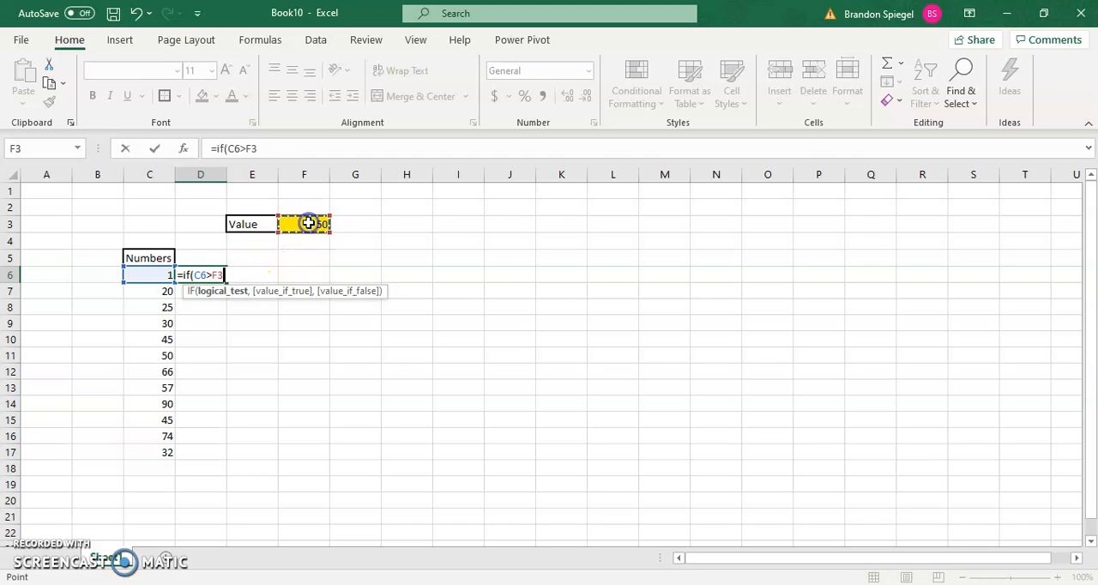
click(251, 150)
text($F$)
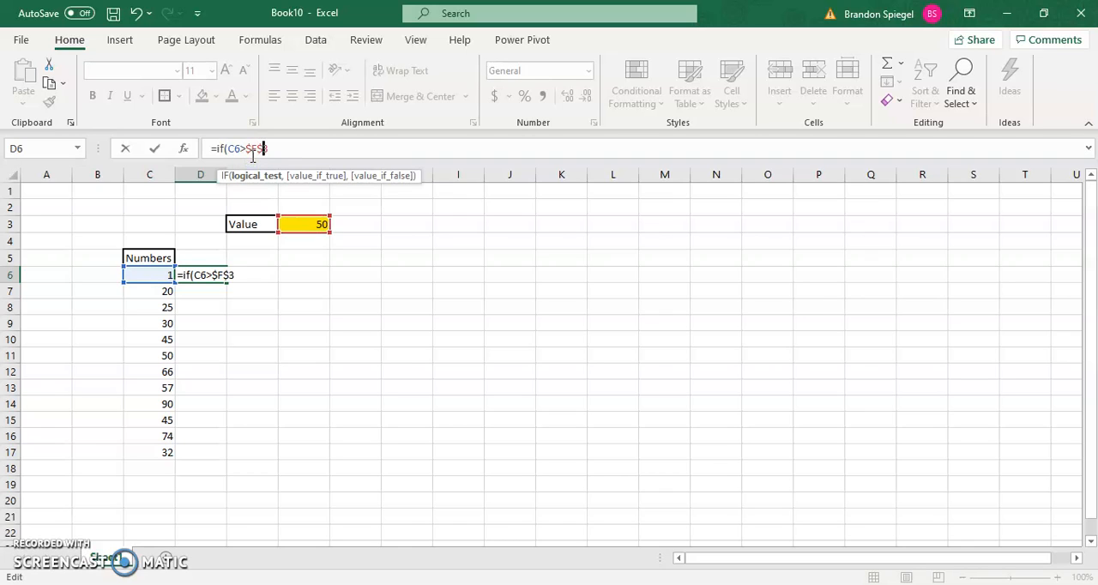
click(274, 154)
text(,)
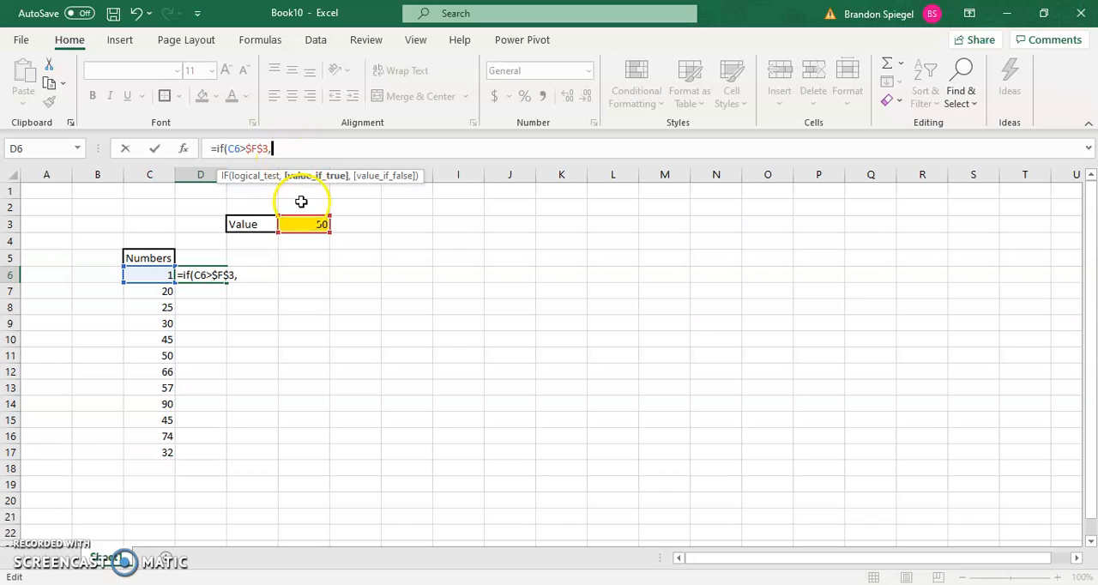
Return C6-$F$3 when the test is true and 0 when false, and enter the formula in D6
click(140, 275)
text(-)
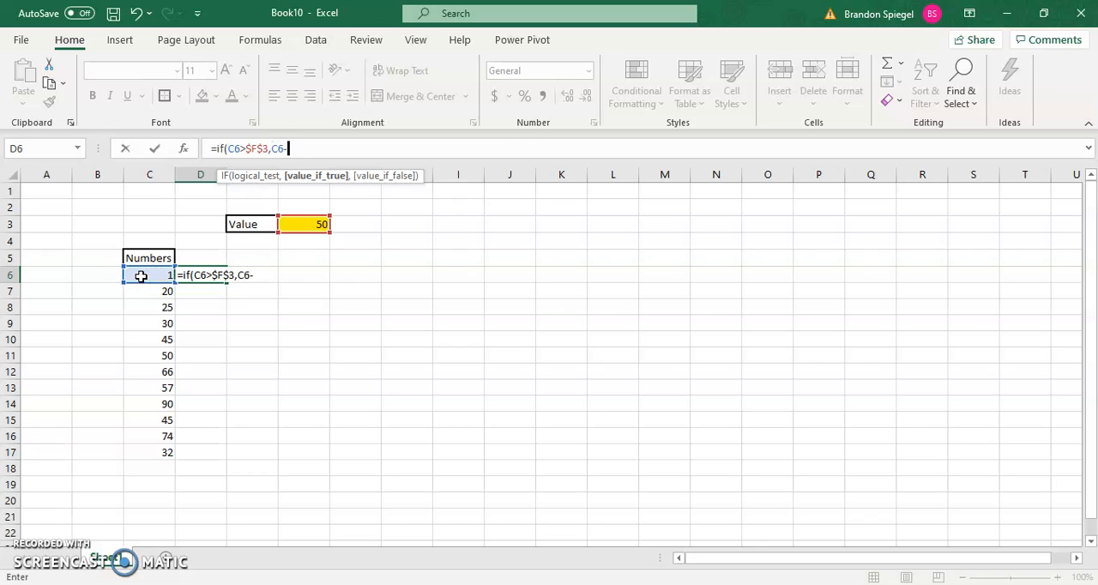
text($)
click(295, 225)
click(299, 148)
text($F$3)
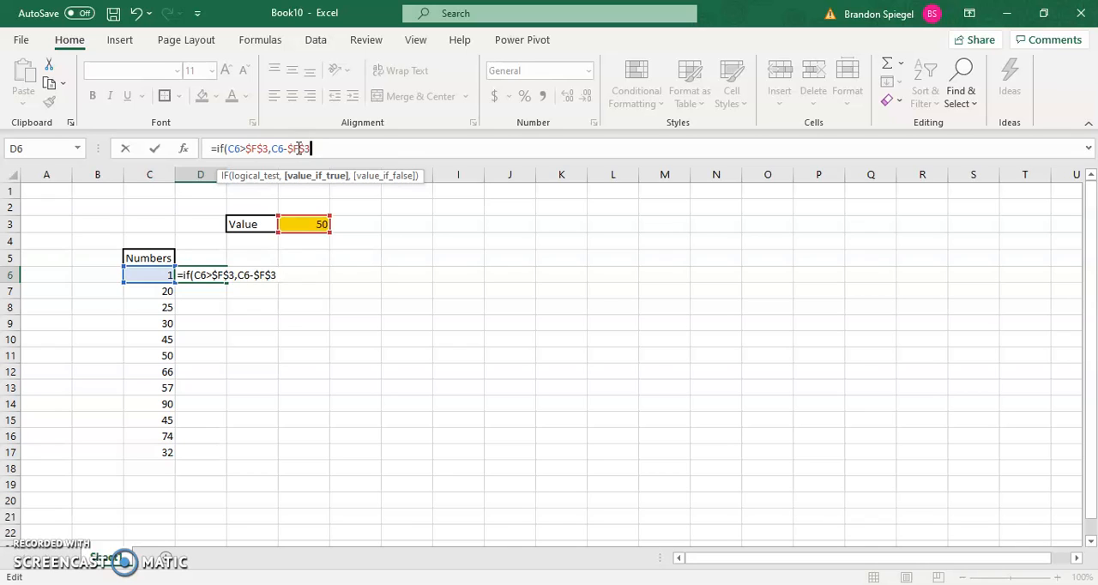
text(,0))
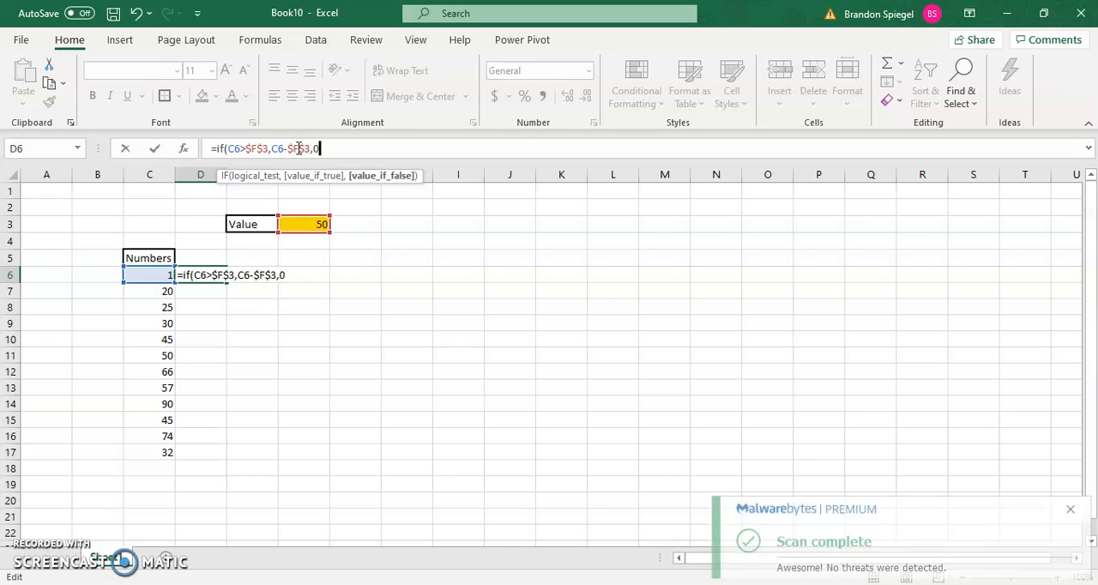
key(Return)
Copy the D6 formula down to every row of the Numbers list, through D17
key(Up)
key(Left)
key(Right)
key(ctrl+c)
key(shift+Down)
key(shift+Down)
key(shift+Down)
key(shift+Down)
key(shift+Down)
key(shift+Down)
key(shift+Down)
key(shift+Down)
key(shift+Down)
key(shift+Down)
key(shift+Down)
key(shift+Down)
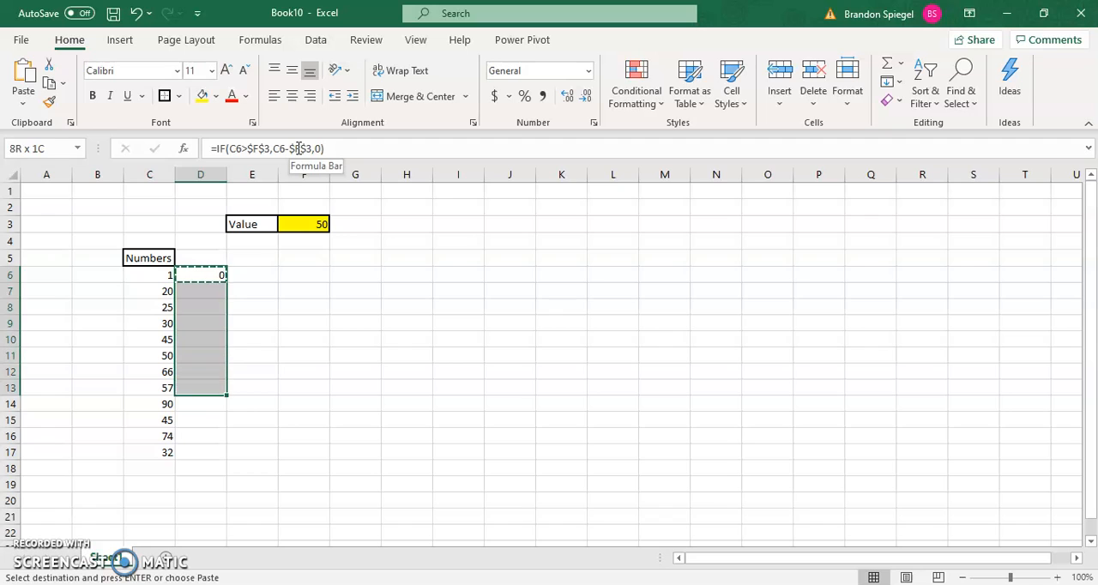
key(shift+Up)
key(Return)
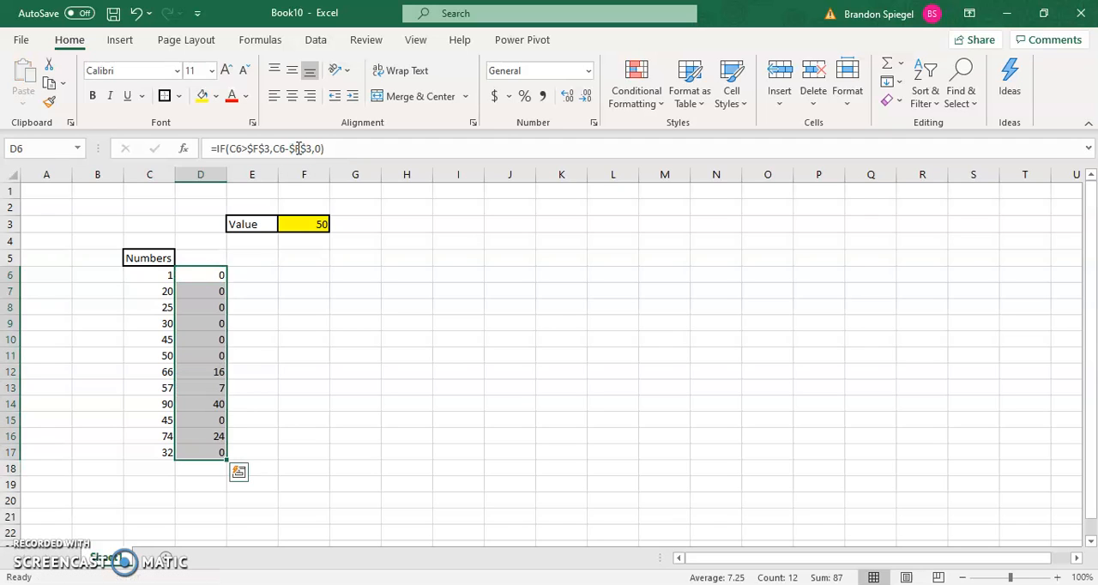
Examine the calculated results in column D against the numbers in column C
key(Down)
key(Down)
key(Down)
key(Down)
key(Down)
key(Down)
key(Left)
key(Right)
key(Down)
key(Down)
key(Down)
key(Down)
key(Down)
key(Up)
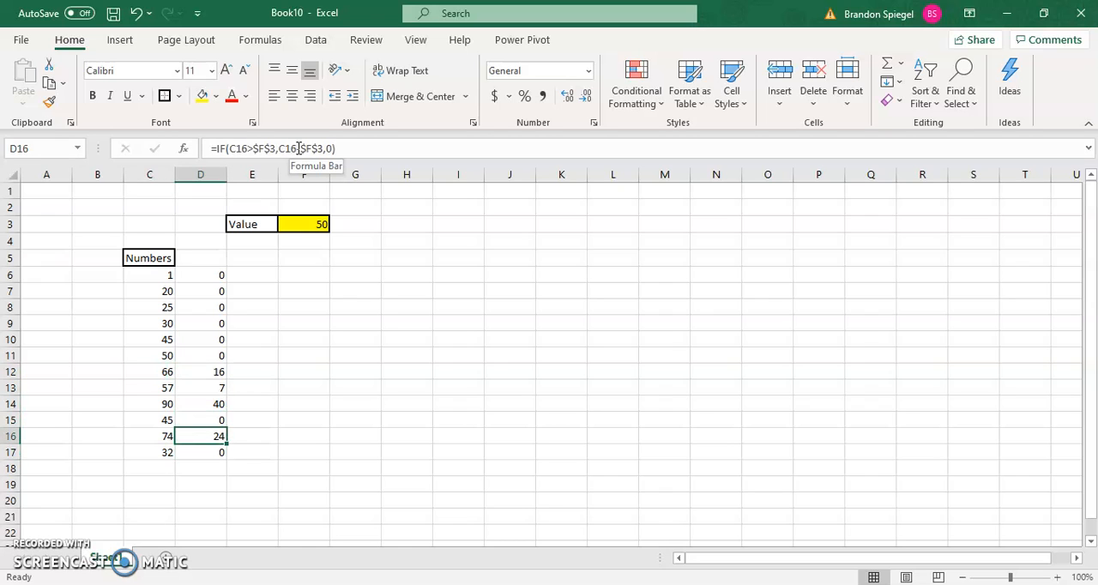
Set the Value threshold in F3 to 40
click(312, 225)
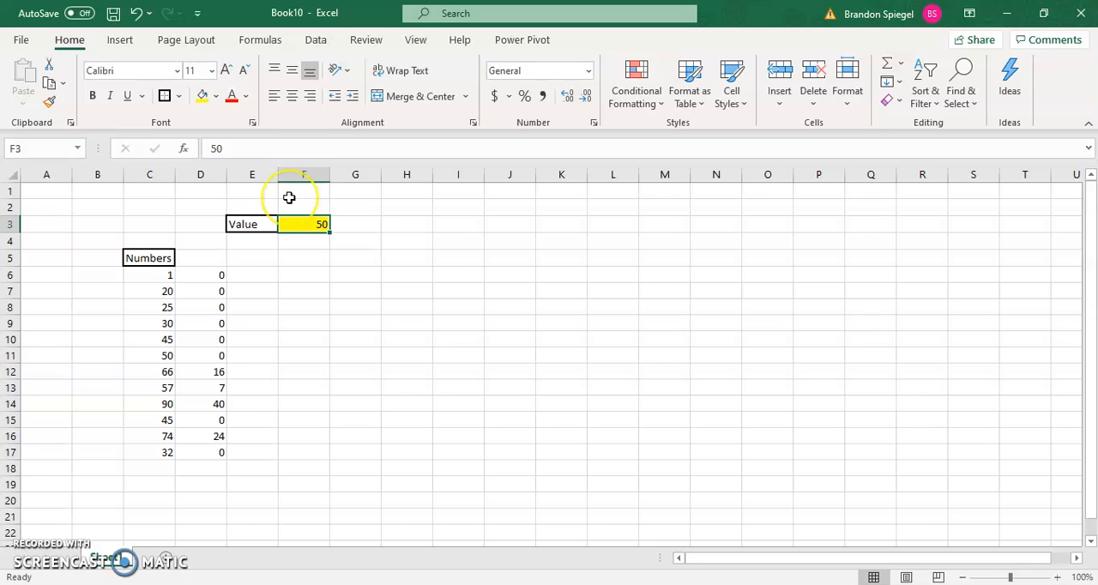
key(BackSpace)
text(40)
key(Up)
key(Left)
key(Down)
key(Right)
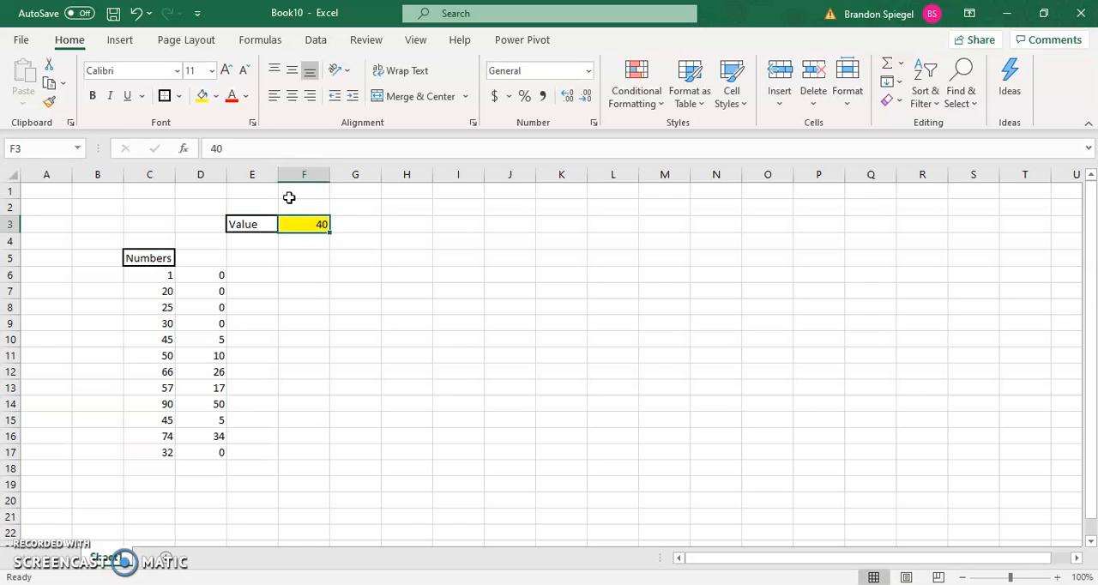
Set the Value threshold in F3 to -55
text(-55)
key(Up)
key(Left)
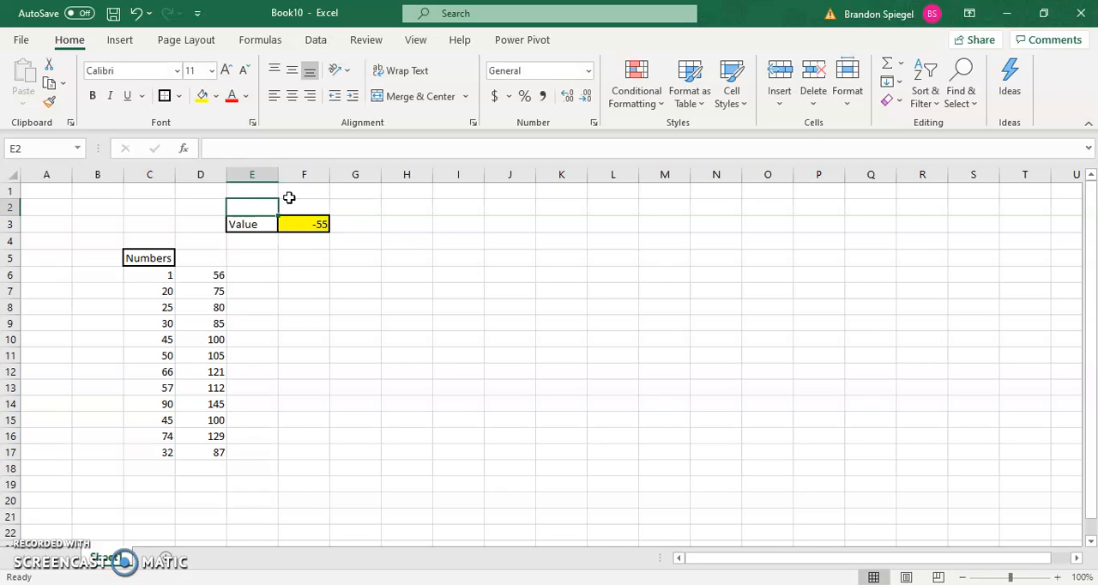
Set the Value threshold in F3 back to 50
key(Down)
key(Right)
text(50)
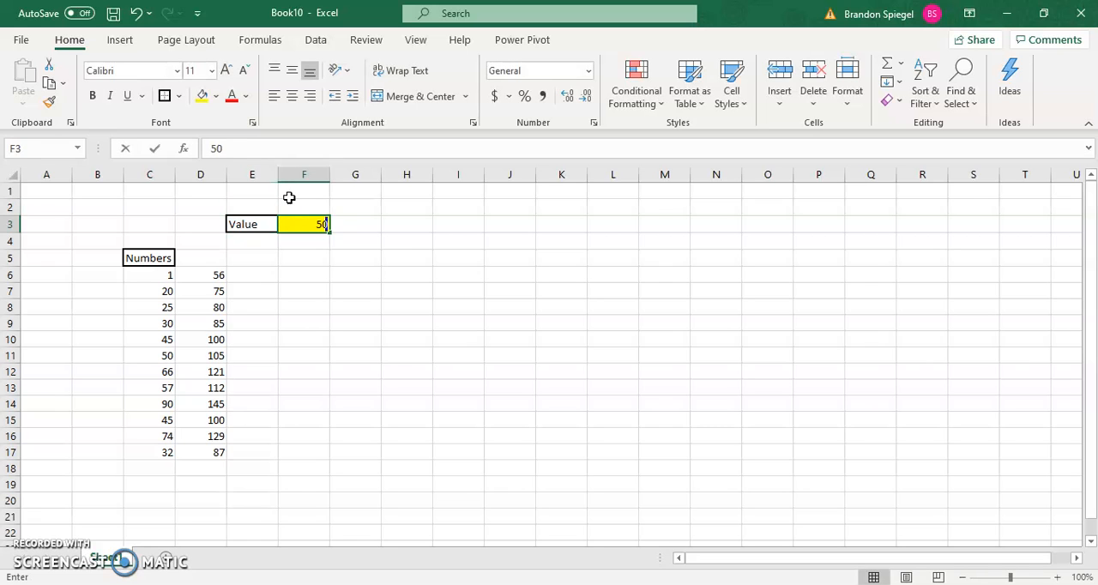
key(Up)
key(Left)
Clear the formulas from D6:D17
key(Down)
key(Down)
key(Left)
key(Down)
key(Down)
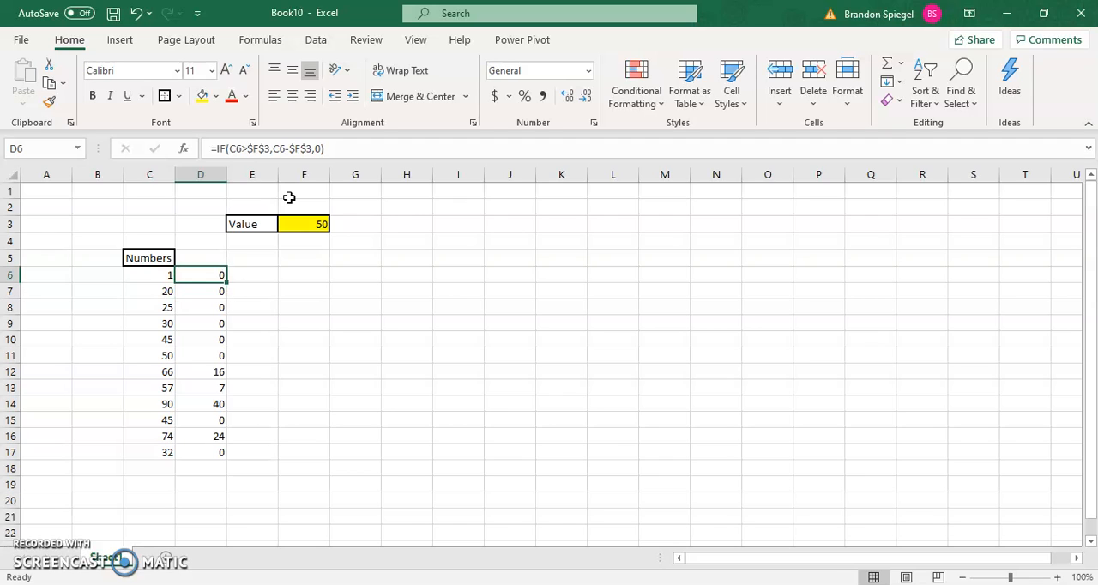
key(ctrl+shift+Down)
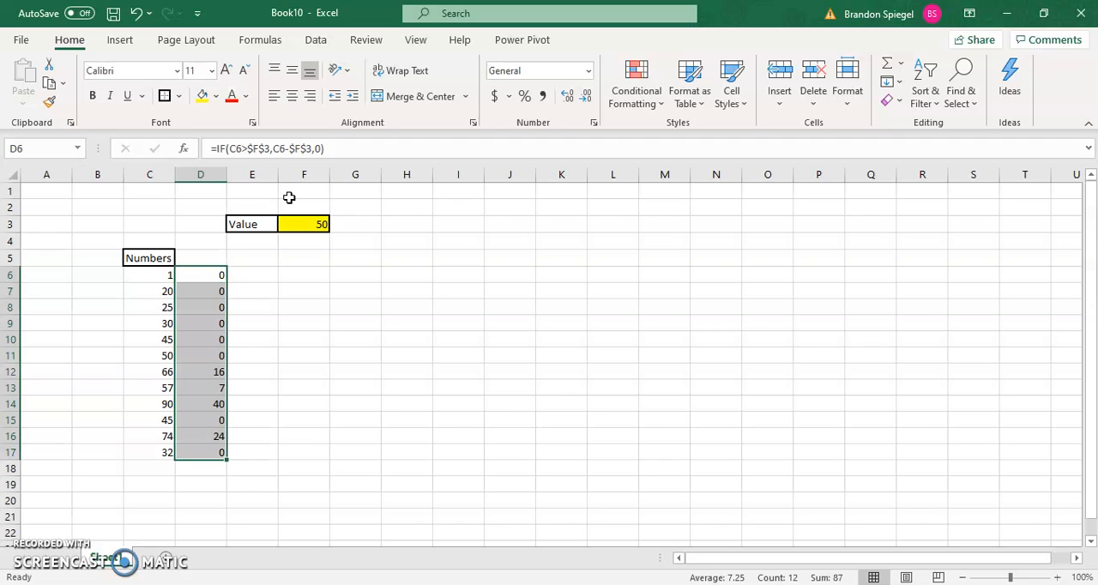
key(Delete)
Start a new IF formula in D6 that tests whether C6 is less than $F$3
key(Left)
key(Right)
text(=if()
key(Left)
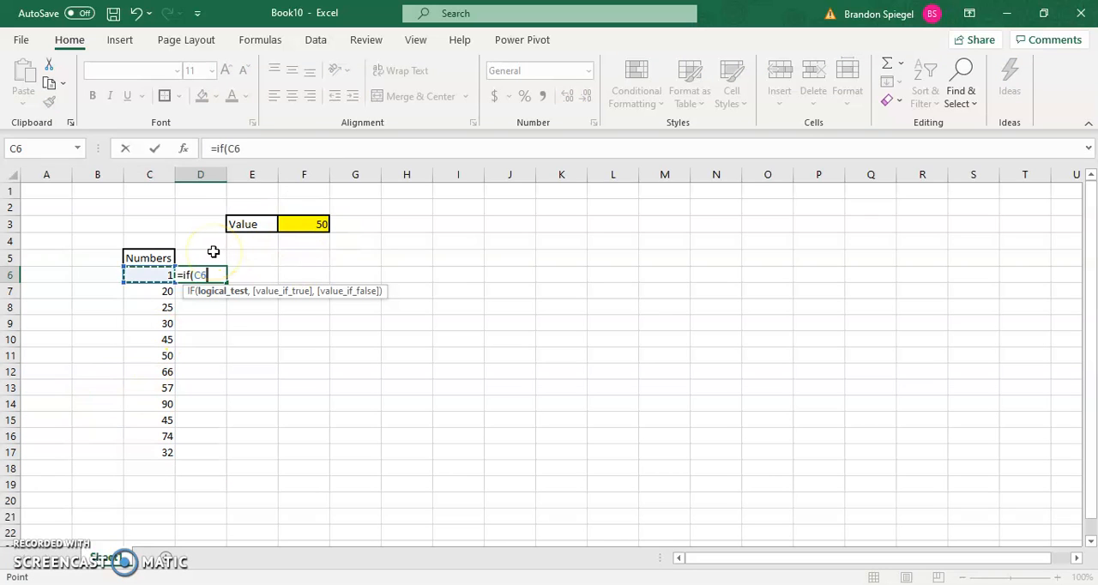
text(<)
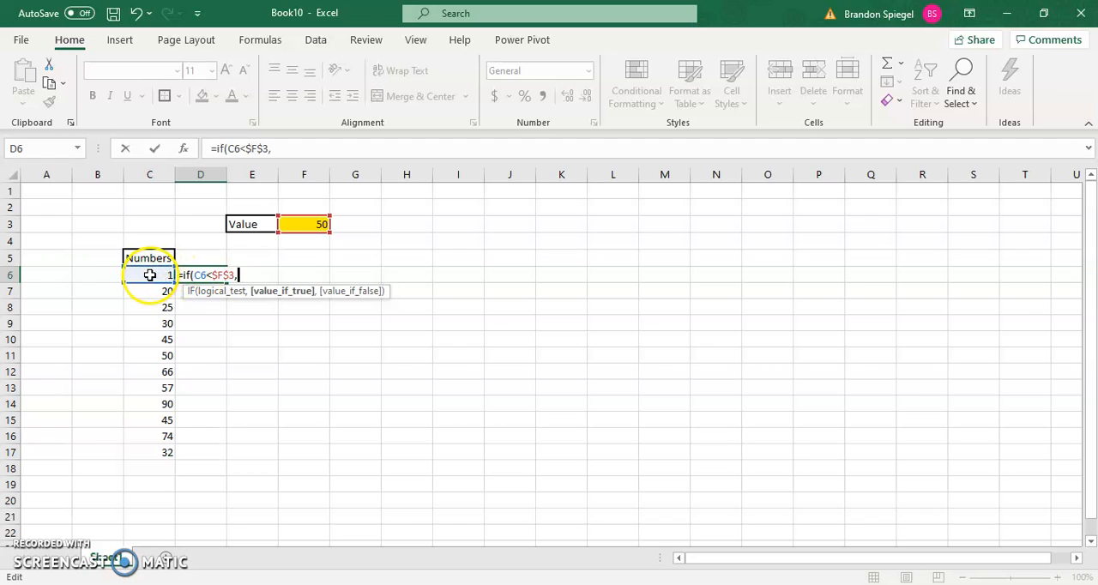
Set the true result to $F$3-C6 and the false result to 0, and enter the formula in D6
click(317, 224)
key(F4)
text(-)
click(142, 276)
text(,0)
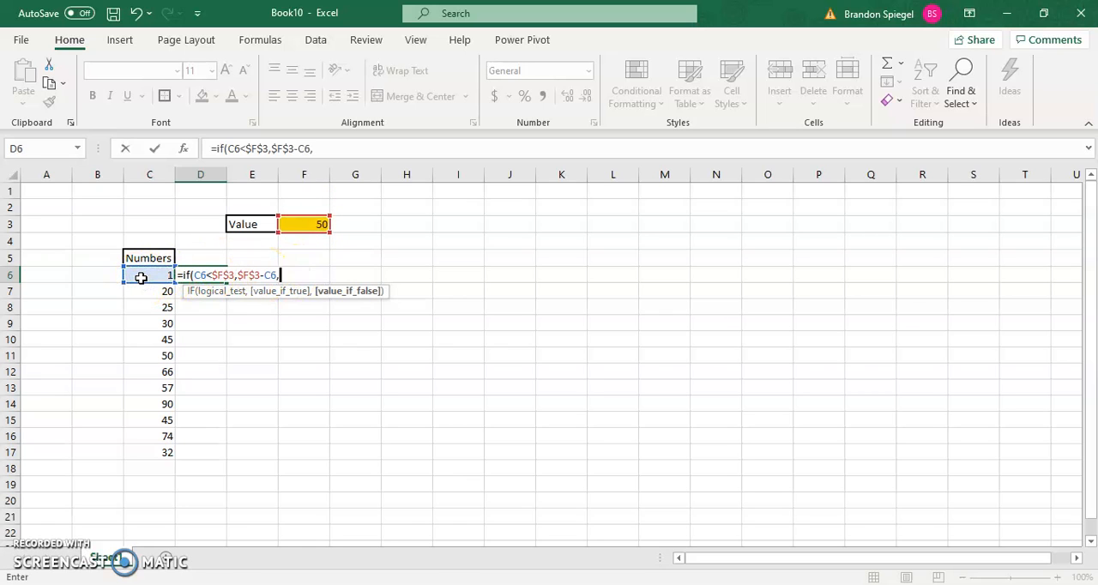
text())
key(Return)
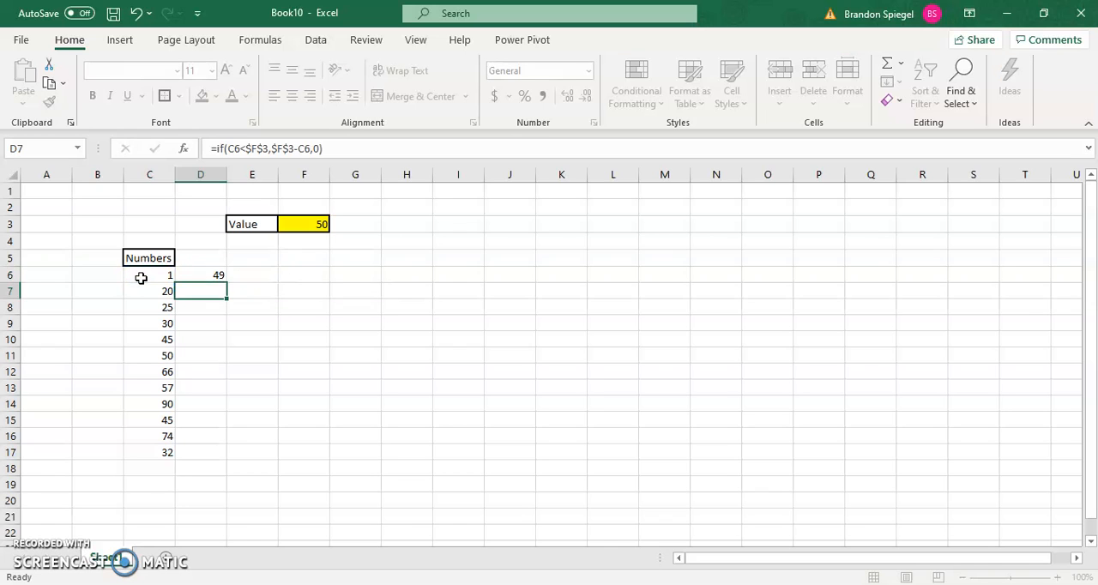
Copy the less-than formula from D6 down through D17
key(Up)
key(ctrl+c)
key(shift+Down)
key(shift+Down)
key(shift+Down)
key(shift+Down)
key(shift+Down)
key(shift+Down)
key(shift+Down)
key(shift+Down)
key(shift+Down)
key(shift+Down)
key(shift+Down)
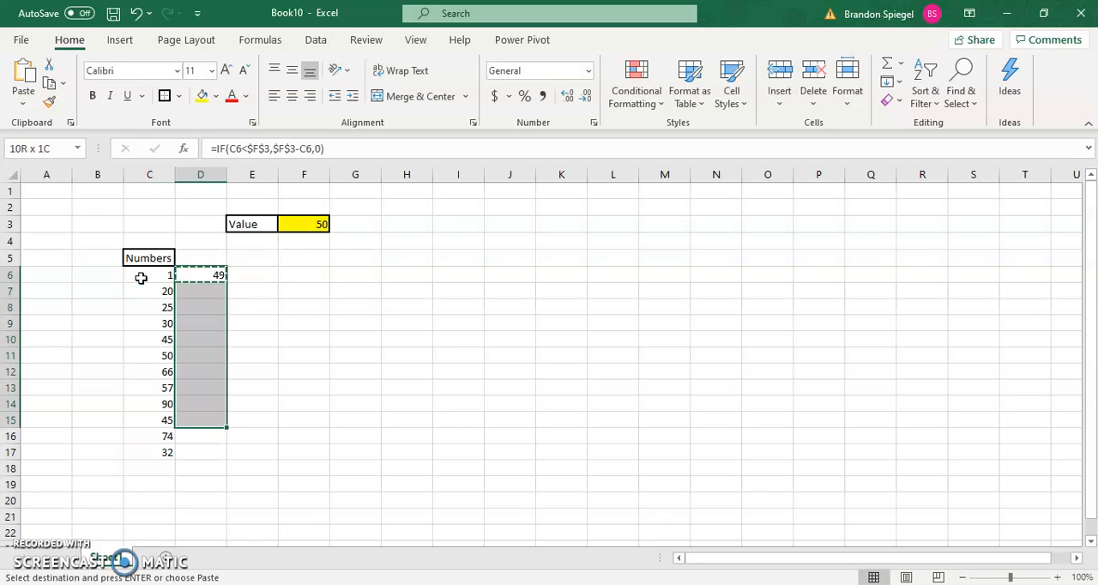
key(Return)
Examine the less-than formula's results row by row, comparing column D with the numbers beside it
key(Left)
key(Down)
key(Down)
key(Down)
key(Down)
key(Down)
key(Down)
key(Right)
key(Down)
key(Down)
key(Down)
key(Down)
key(Down)
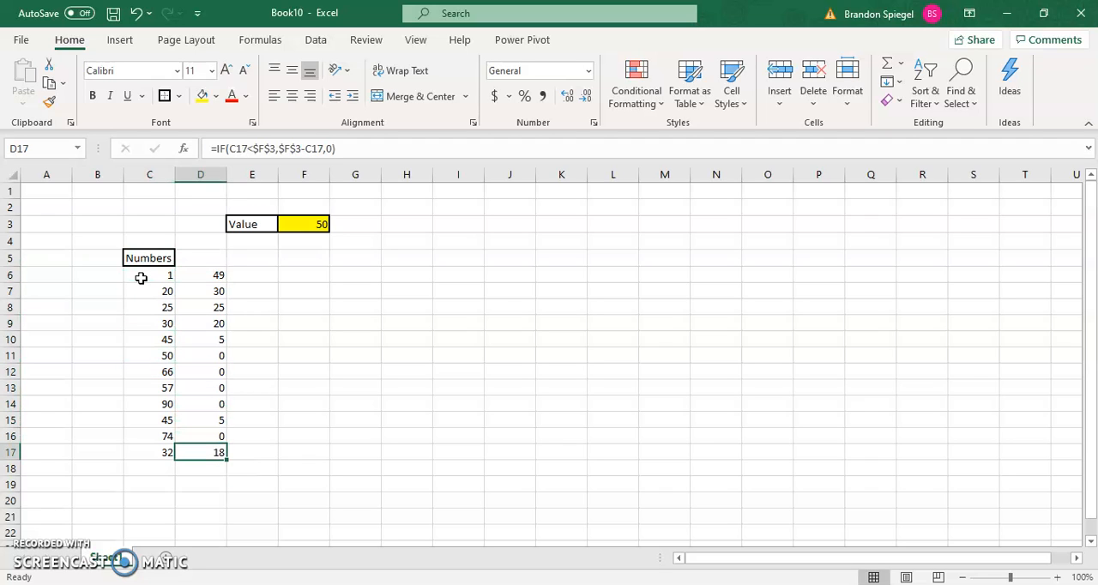
key(Up)
key(Up)
key(Up)
key(Left)
key(Right)
key(Down)
key(Down)
key(Down)
key(Down)
key(Up)
key(ctrl+shift+Up)
key(Up)
key(Up)
key(Up)
key(Up)
key(Up)
key(Up)
key(Up)
key(Up)
key(Up)
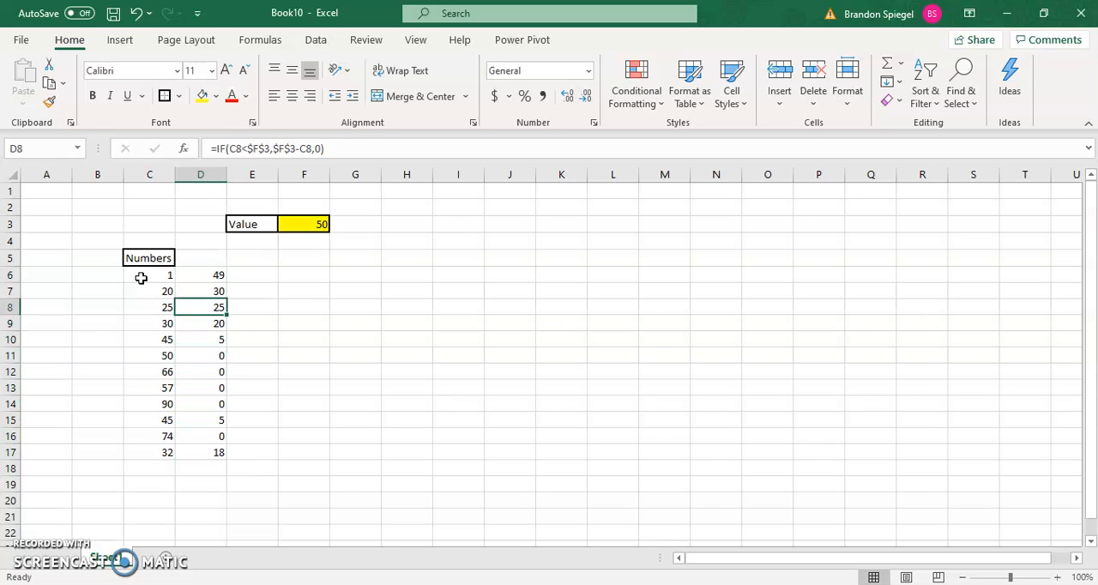
Edit the D6 formula so the true result is the text "good" instead of the subtraction
click(198, 279)
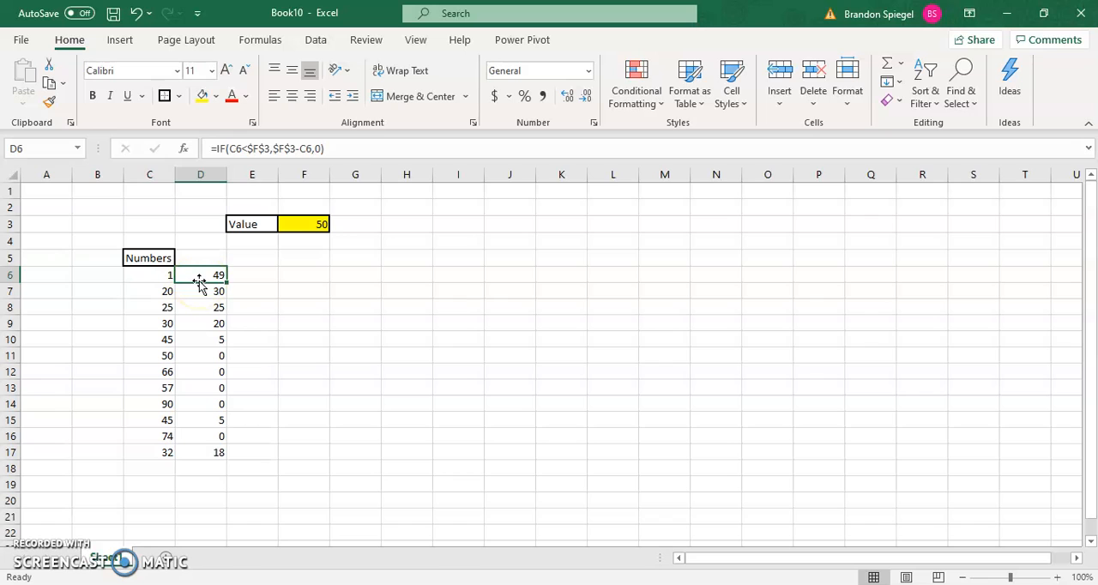
double_click(199, 280)
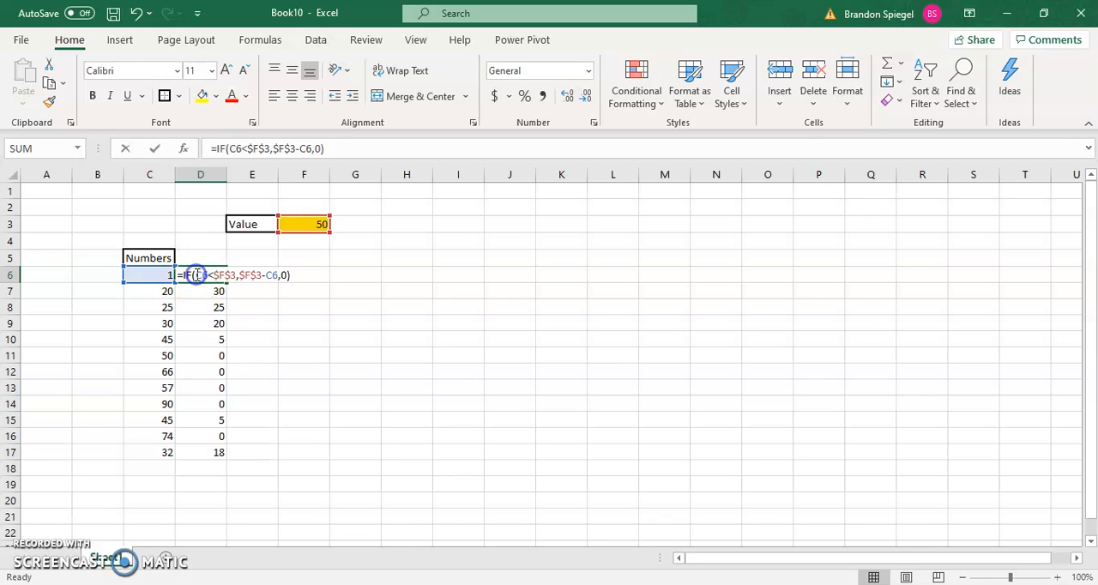
click(285, 147)
click(239, 275)
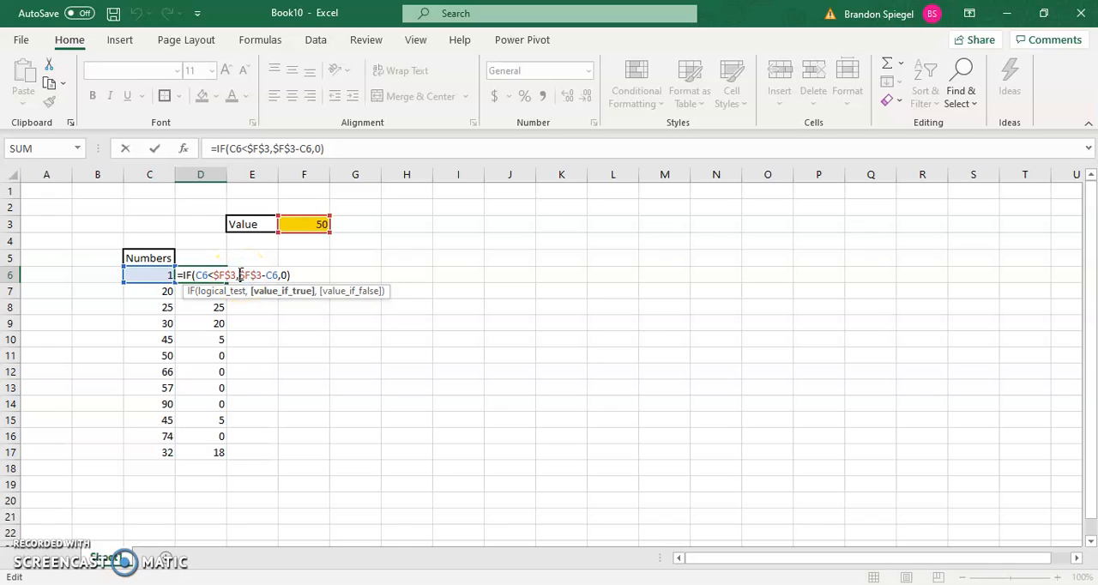
key(Right)
key(Right)
key(Right)
key(Right)
key(Right)
key(Right)
key(Right)
key(BackSpace)
key(BackSpace)
key(BackSpace)
key(BackSpace)
key(BackSpace)
key(BackSpace)
key(BackSpace)
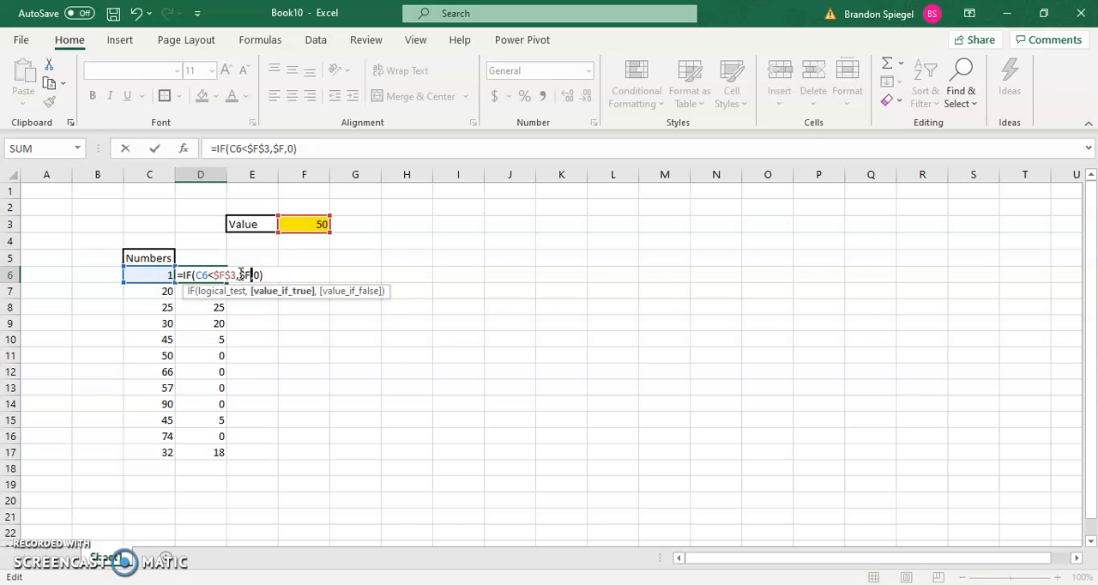
text("good")
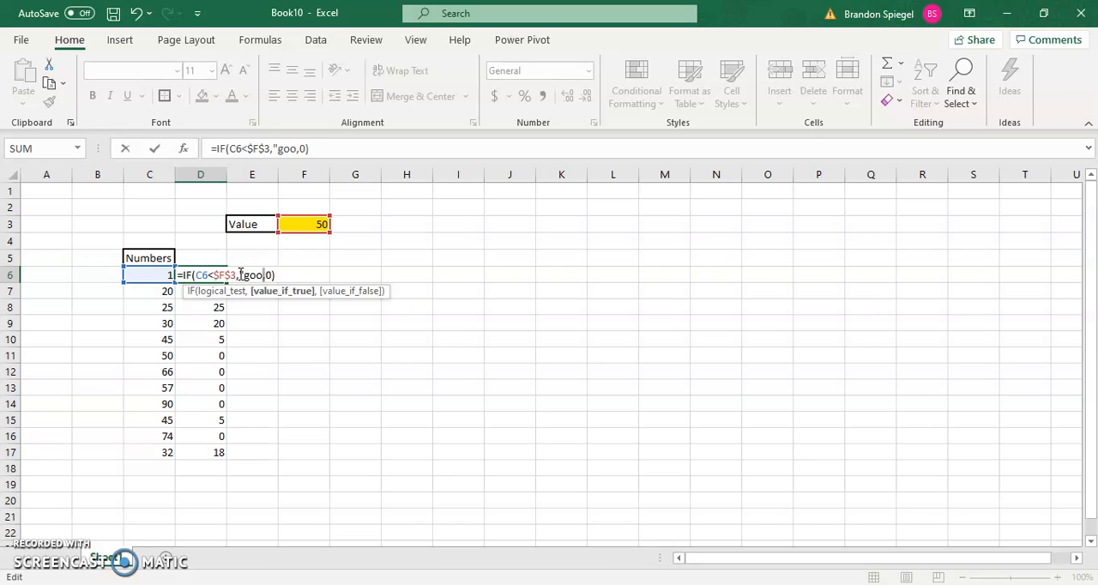
key(Return)
Copy the D6 formula with the "good" text result down through D17
key(Up)
key(Left)
key(Right)
key(ctrl+c)
key(shift+Down)
key(shift+Down)
key(shift+Down)
key(shift+Down)
key(shift+Down)
key(shift+Down)
key(shift+Down)
key(shift+Down)
key(shift+Down)
key(shift+Down)
key(shift+Down)
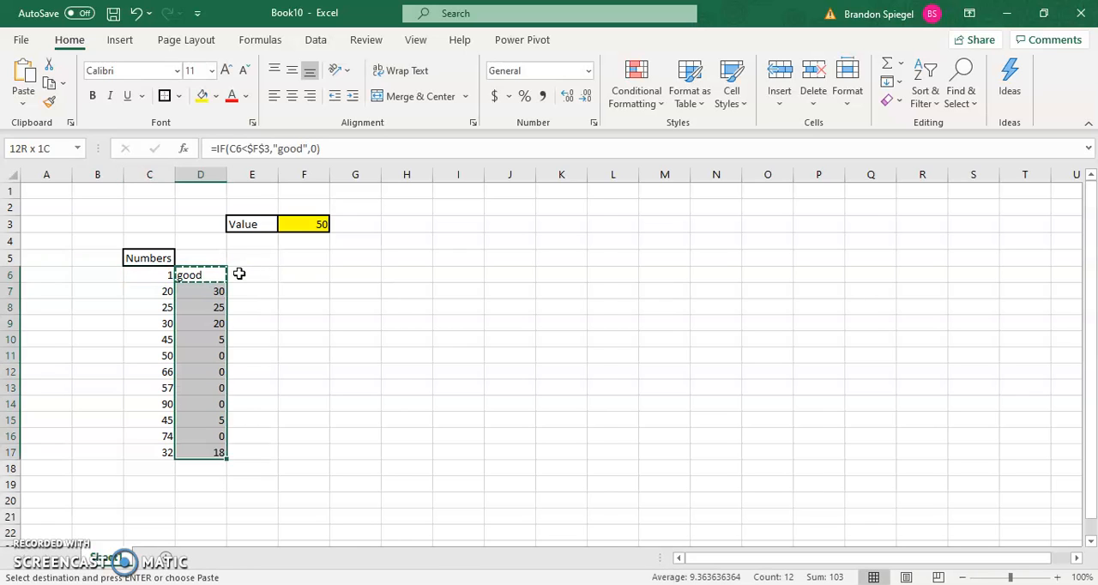
key(Return)
Examine which rows of column D return the text and which return the false result
key(Down)
key(Up)
key(Down)
key(Down)
key(Up)
key(Up)
key(Down)
key(Up)
key(Up)
key(Down)
key(Down)
key(Up)
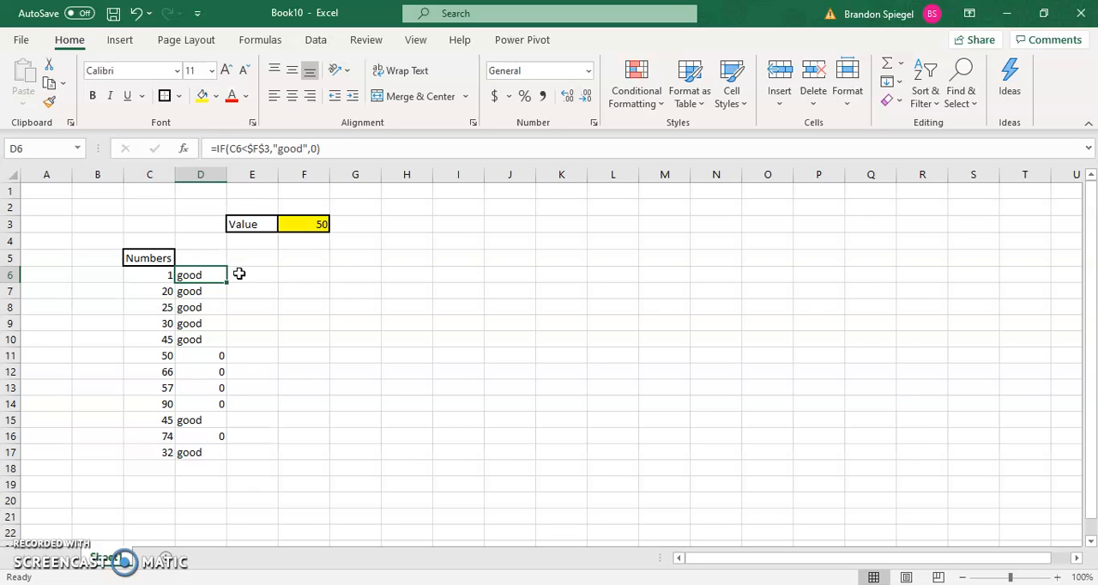
Edit the D6 formula so the false result is an empty text string ("") instead of 0
click(316, 149)
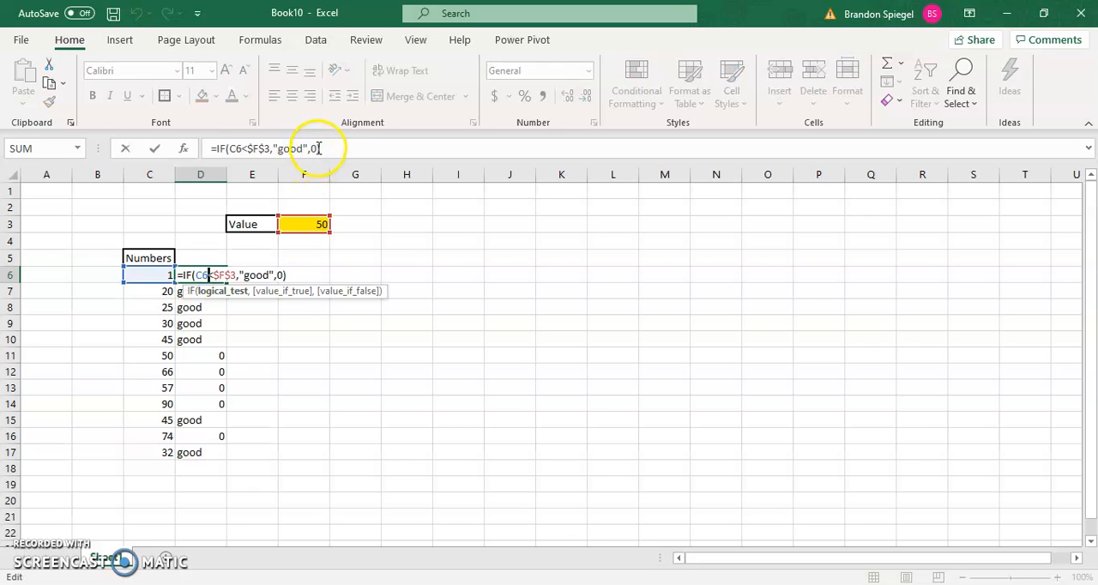
click(315, 149)
key(BackSpace)
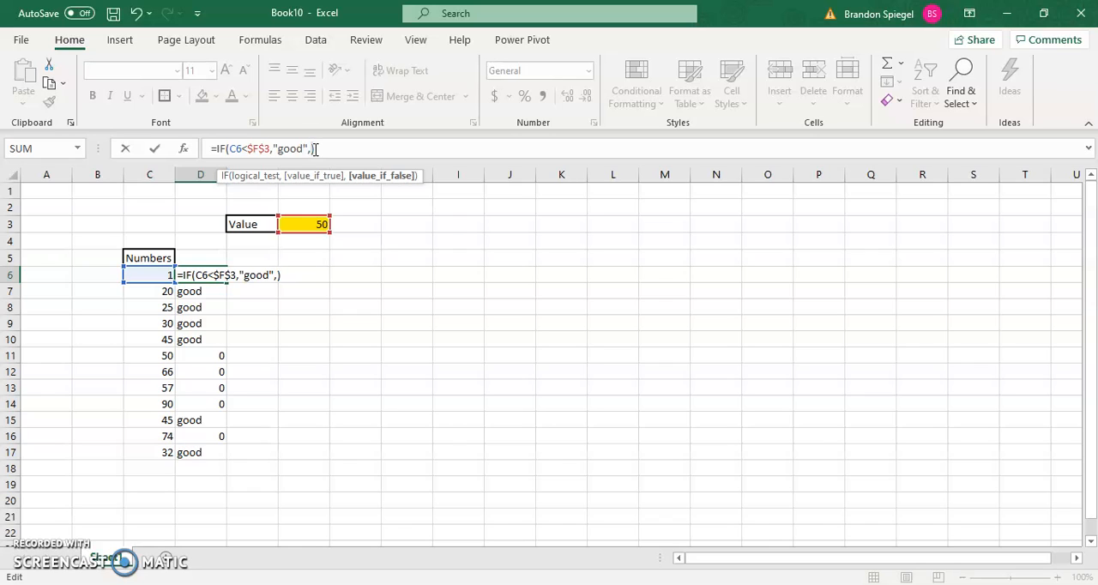
text("")
click(337, 146)
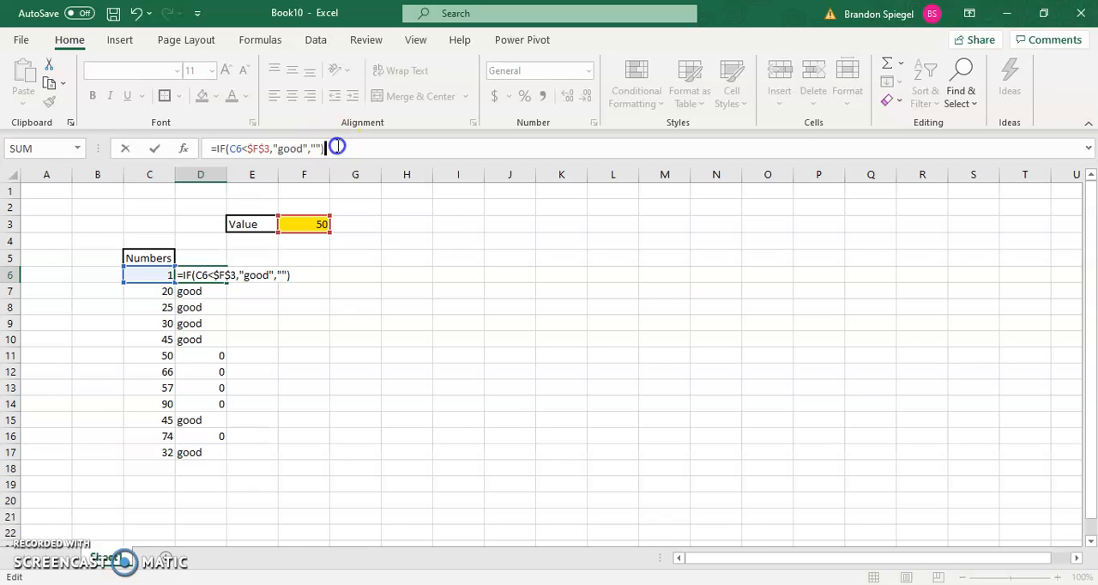
key(Return)
key(Up)
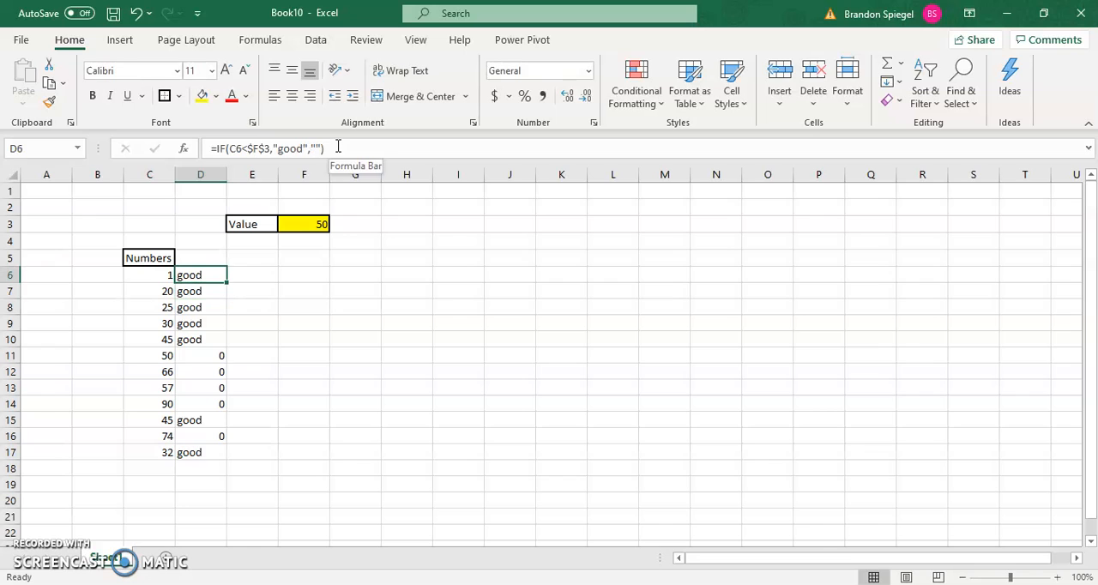
Copy the D6 formula with the empty false result down through D17
key(ctrl+c)
key(shift+Down)
key(shift+Down)
key(shift+Down)
key(shift+Down)
key(shift+Down)
key(shift+Down)
key(shift+Down)
key(shift+Down)
key(shift+Down)
key(shift+Down)
key(shift+Down)
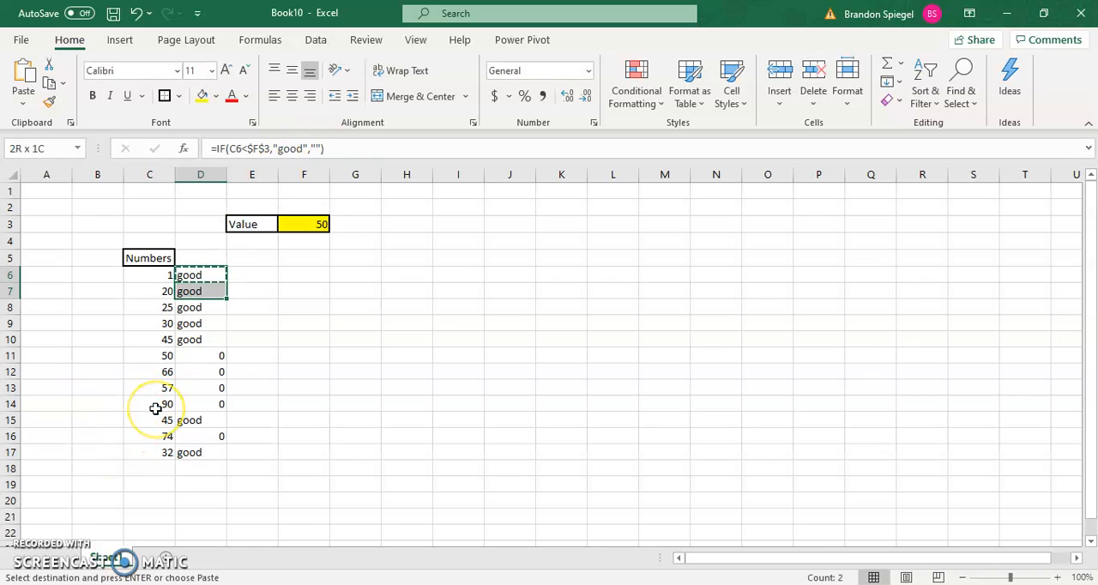
key(ctrl+v)
key(Escape)
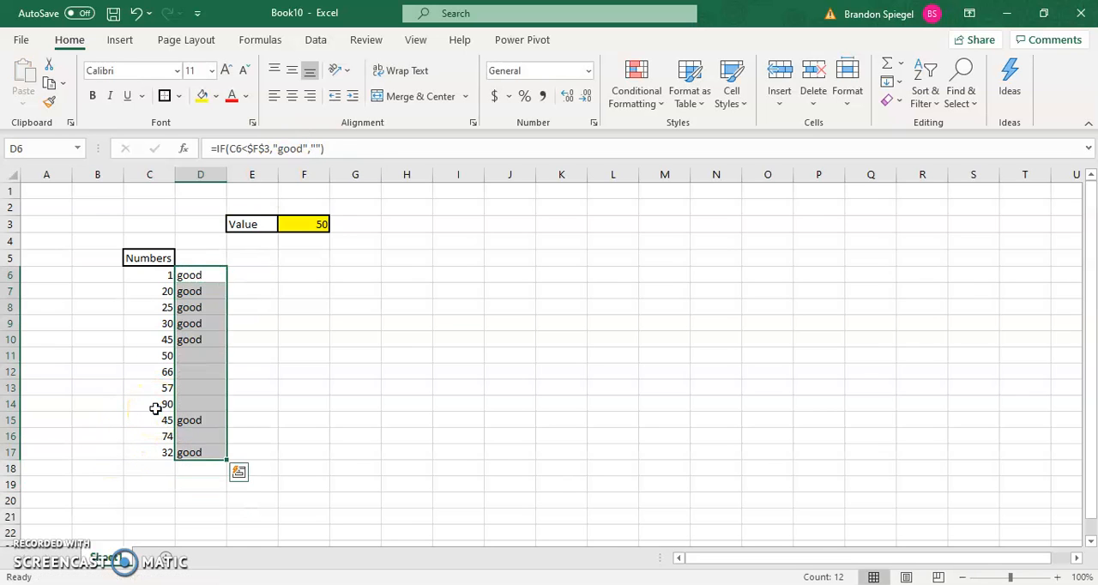
Examine the column D cells to compare the rows returning "good" with the rows left blank
key(Up)
key(Down)
key(Down)
key(Down)
key(Down)
key(Down)
key(Down)
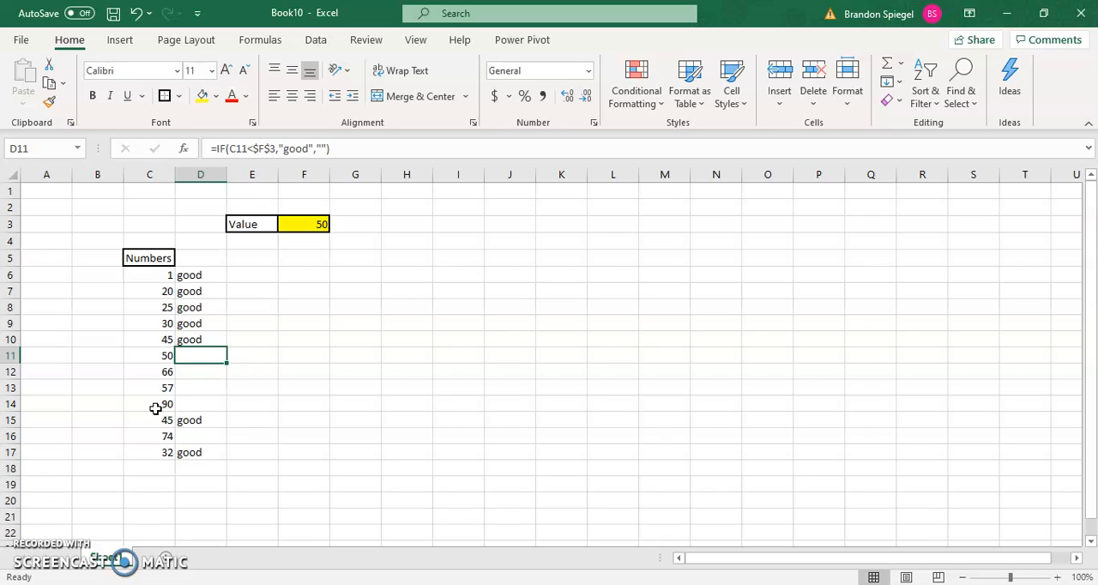
key(Up)
key(Up)
key(Up)
key(Up)
key(Up)
key(Right)
key(Left)
key(ctrl+shift+Down)
key(Up)
key(Down)
key(Down)
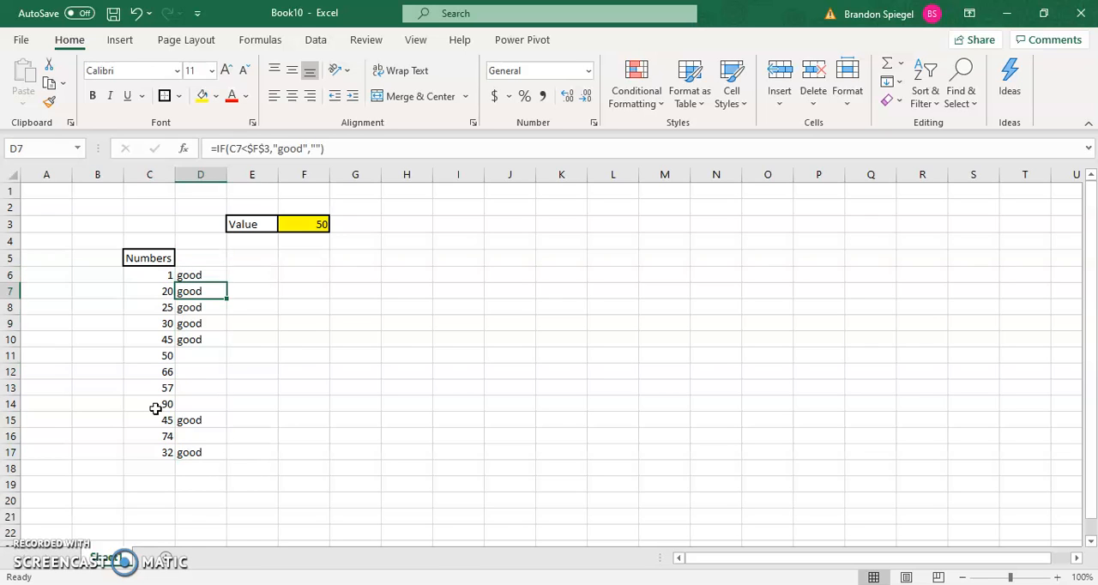